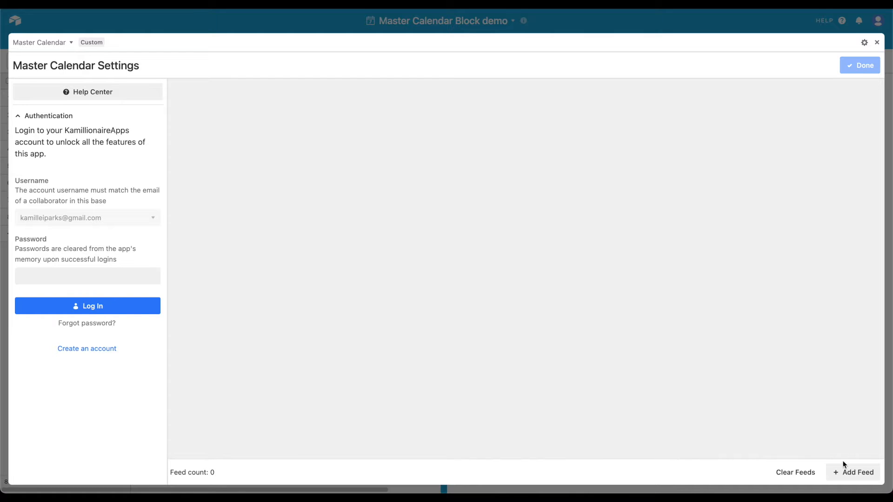
Step: Add a first calendar feed labelled "Content drafts" that uses the Content production table
left_click(864, 476)
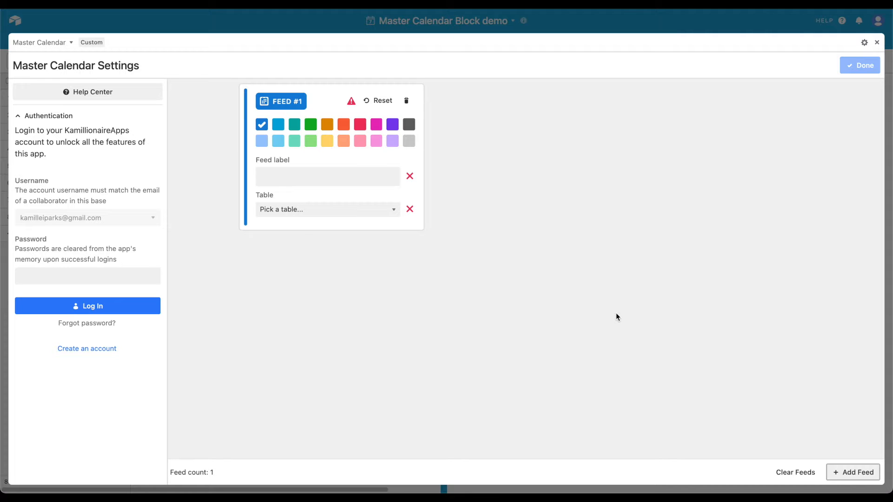
left_click(335, 173)
type("Cont")
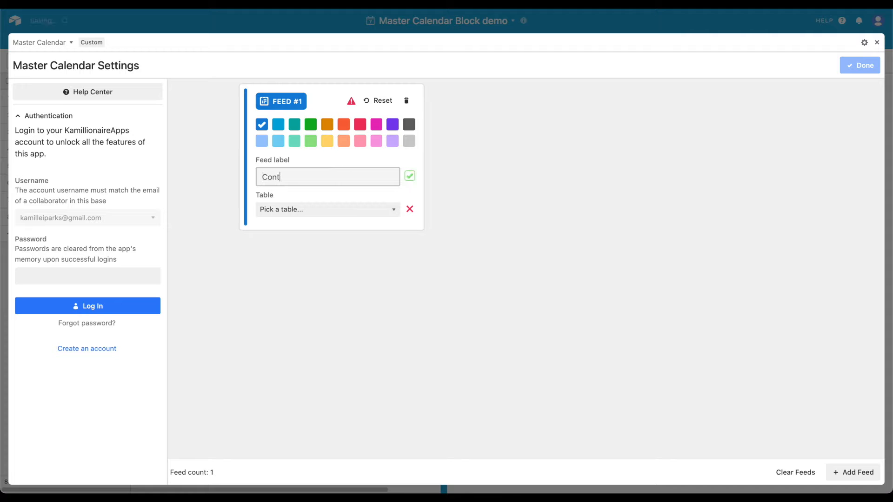
type("ent drafts")
left_click(308, 209)
left_click(306, 219)
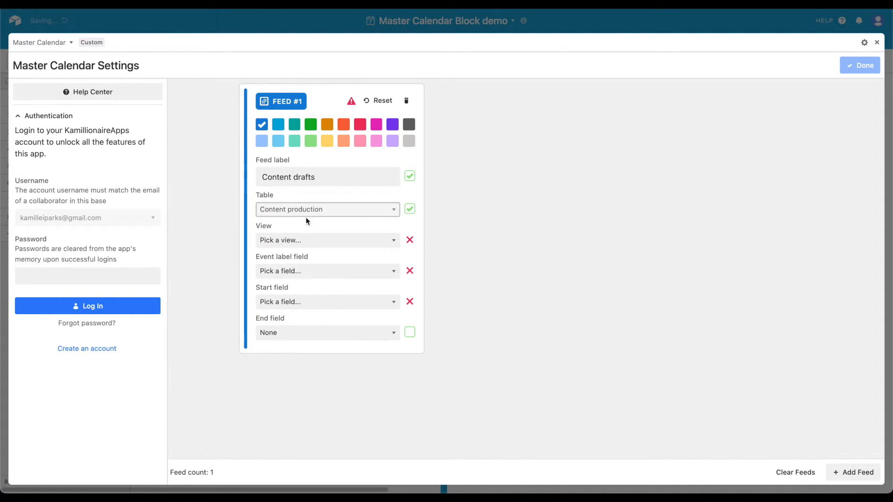
Step: Set the Content drafts feed to the Content pipeline view, with Headline as event label field and Draft due as start field
left_click(313, 247)
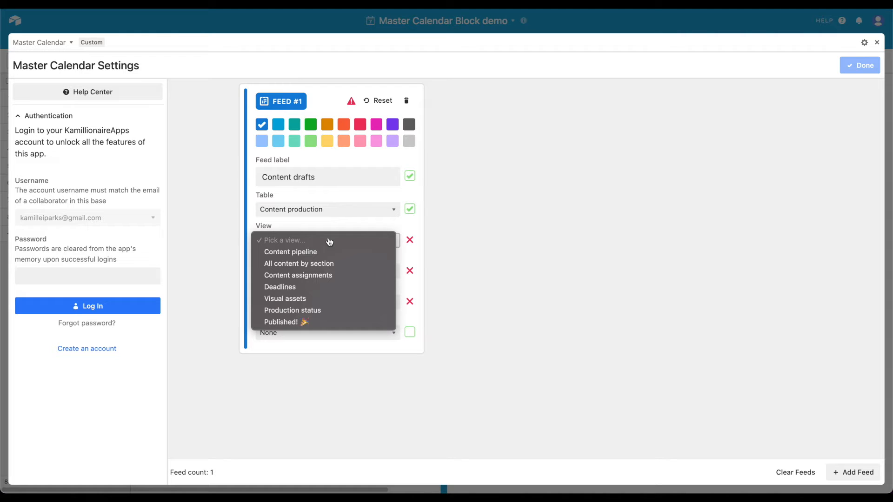
left_click(325, 251)
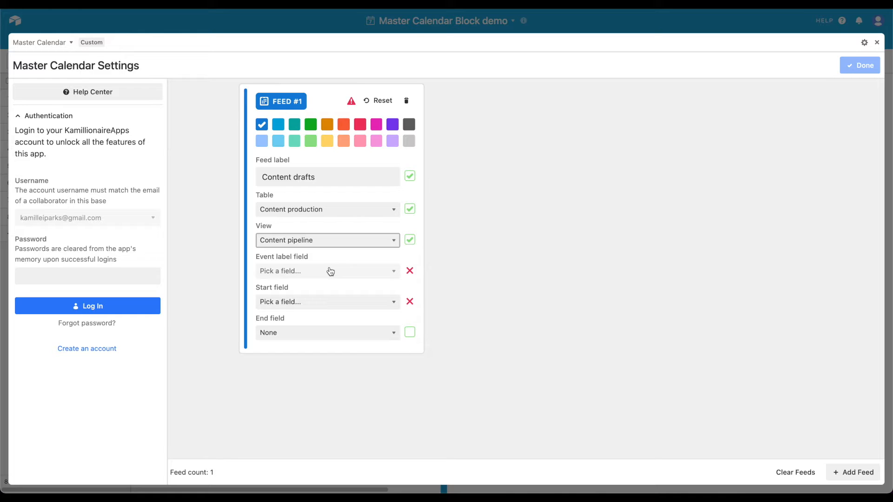
left_click(330, 272)
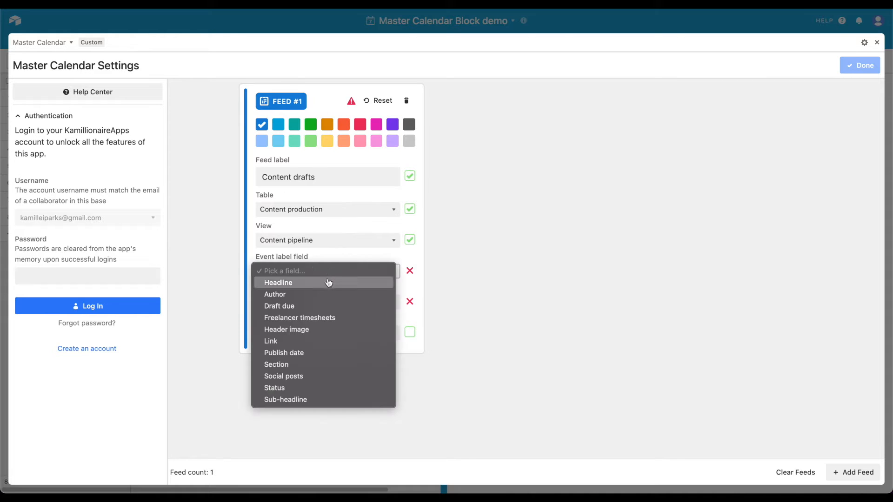
left_click(329, 283)
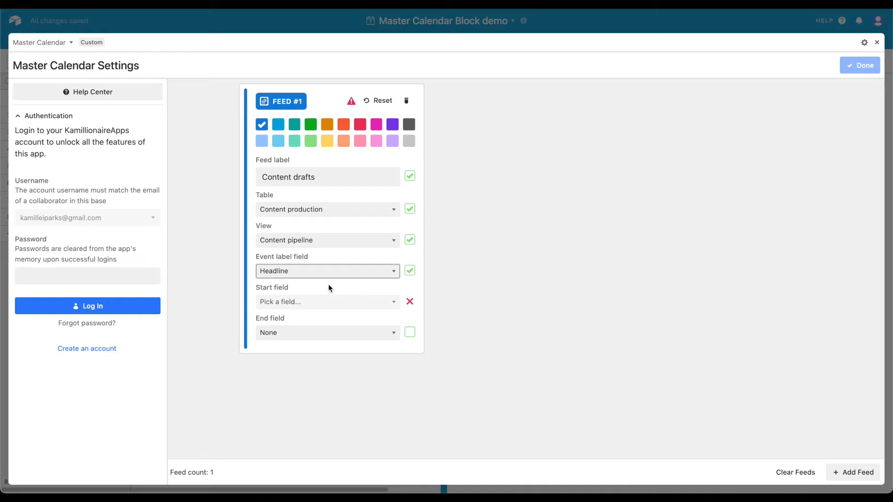
left_click(330, 302)
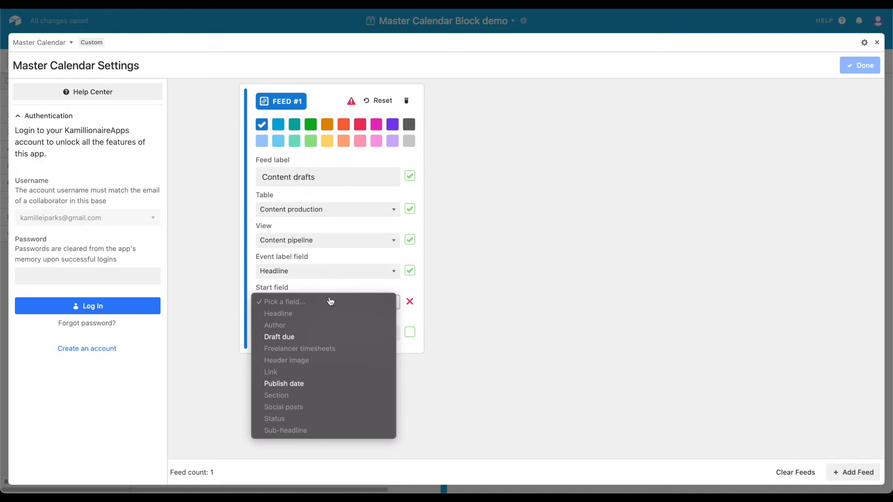
left_click(321, 338)
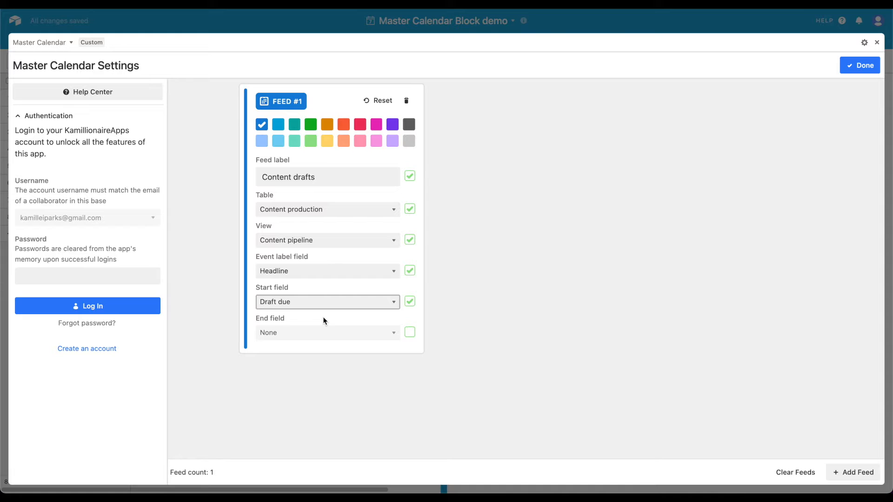
left_click(453, 297)
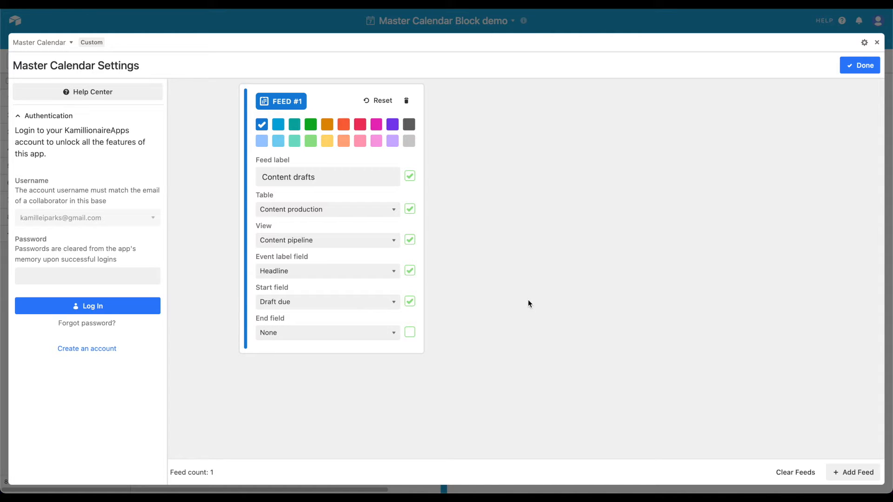
Step: Add a second feed labelled "Content publish" that uses the Content production table
left_click(856, 472)
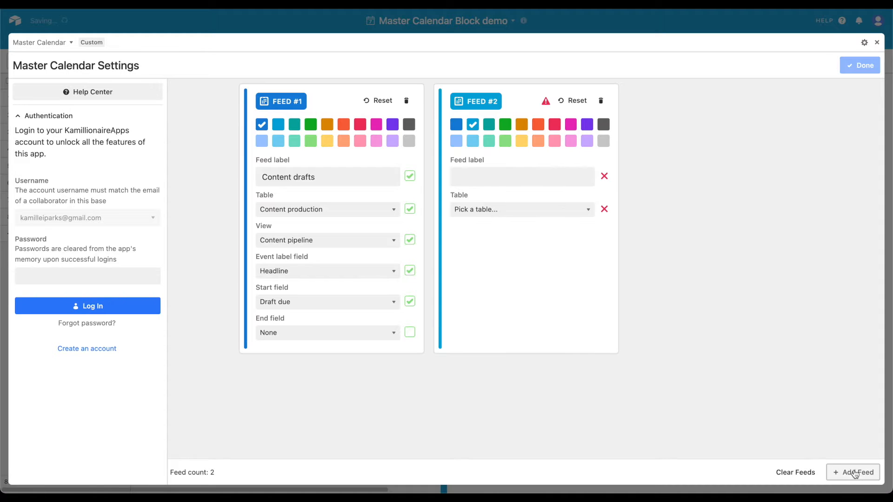
left_click(567, 177)
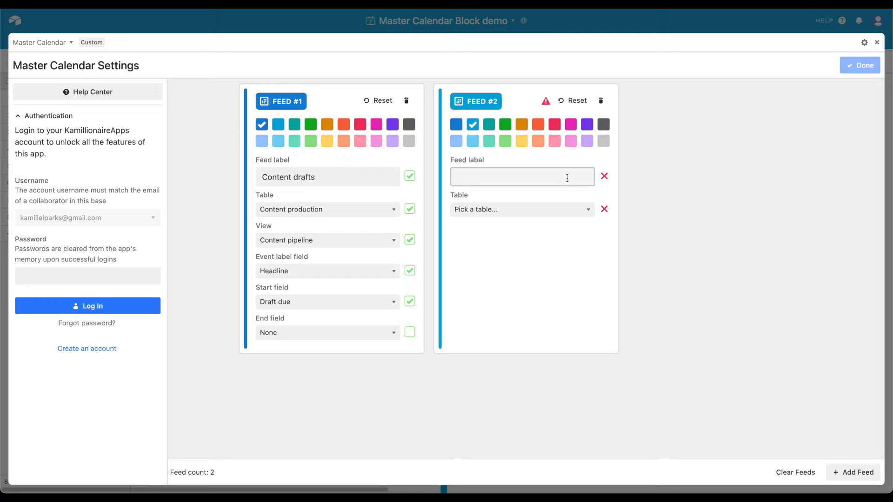
type("Content publish")
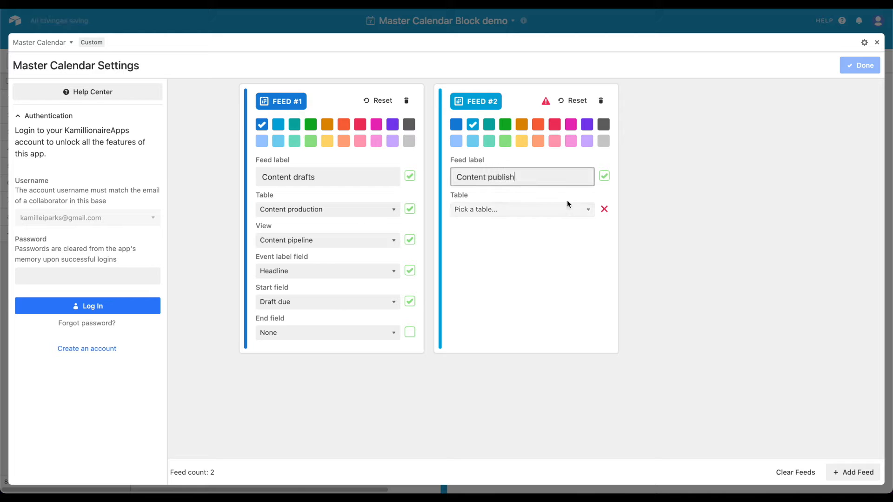
left_click(548, 213)
left_click(532, 223)
Step: Set the Content publish feed to the Content pipeline view, with Headline as event label field and Publish date as start field
left_click(517, 240)
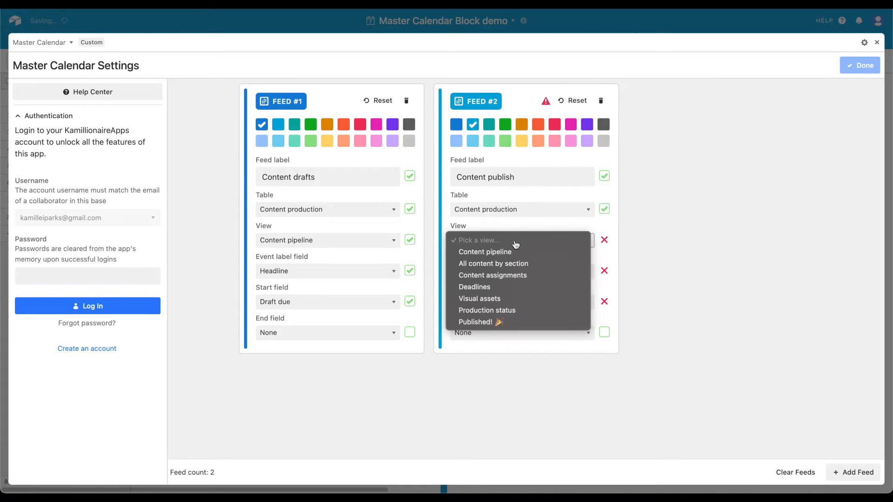
left_click(500, 251)
left_click(496, 271)
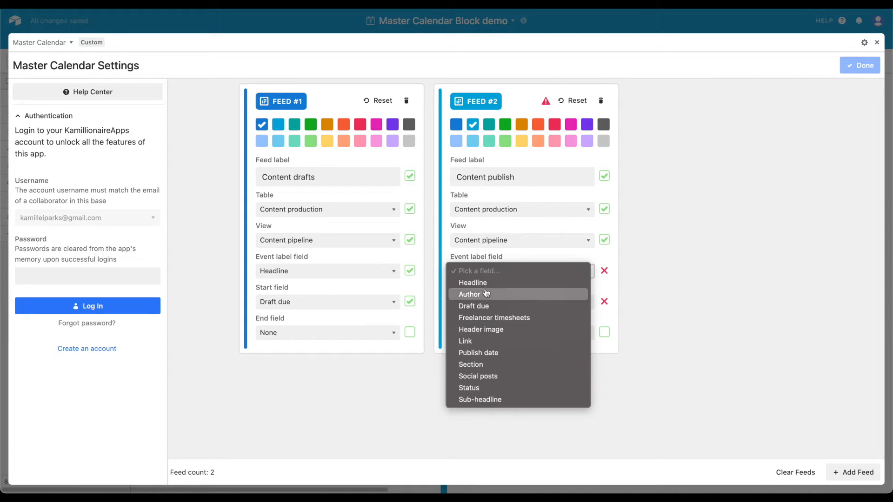
left_click(479, 284)
left_click(489, 300)
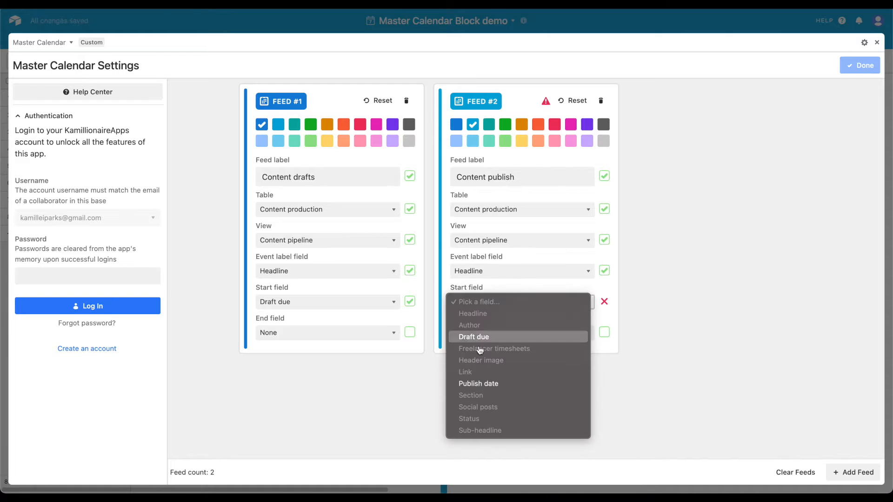
left_click(482, 386)
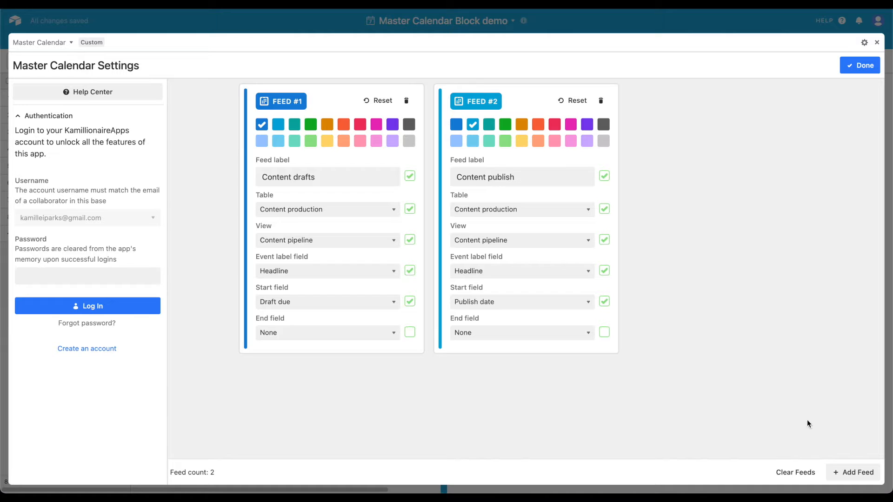
Step: Add a third feed labelled "Social schedule" that uses the Social schedule table
left_click(858, 474)
left_click(712, 179)
type("Social ")
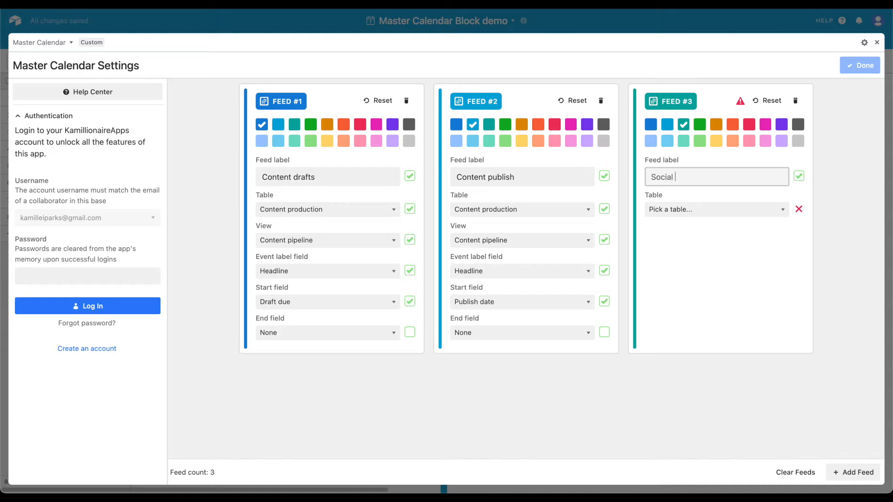
type("schedule")
left_click(712, 210)
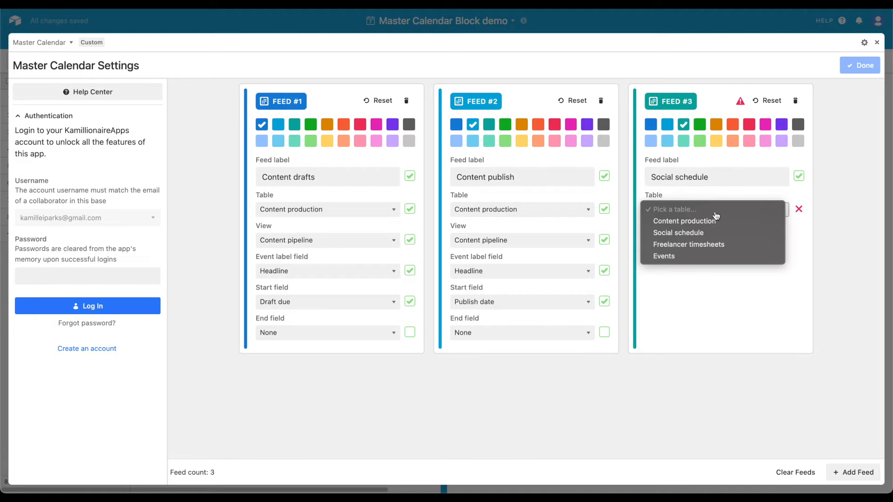
left_click(708, 234)
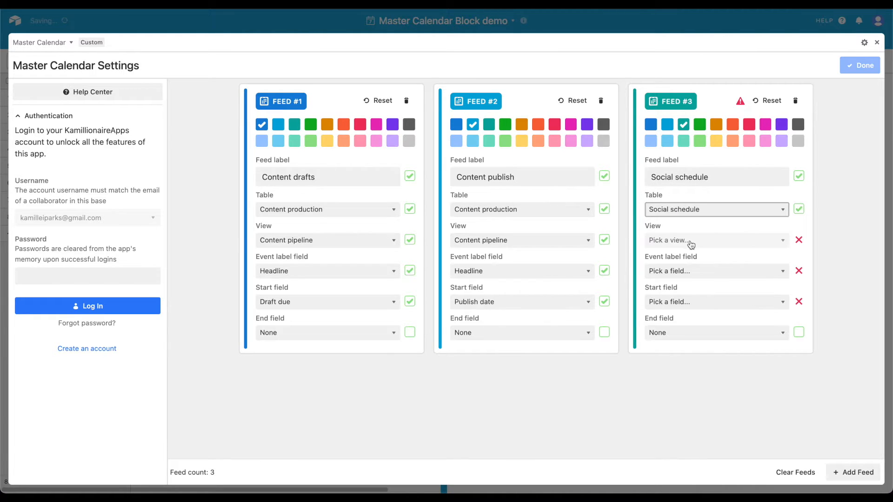
Step: Set the Social schedule feed to the Posts by platform view, with Social post as event label field and Date as start field
left_click(690, 241)
left_click(693, 252)
left_click(698, 271)
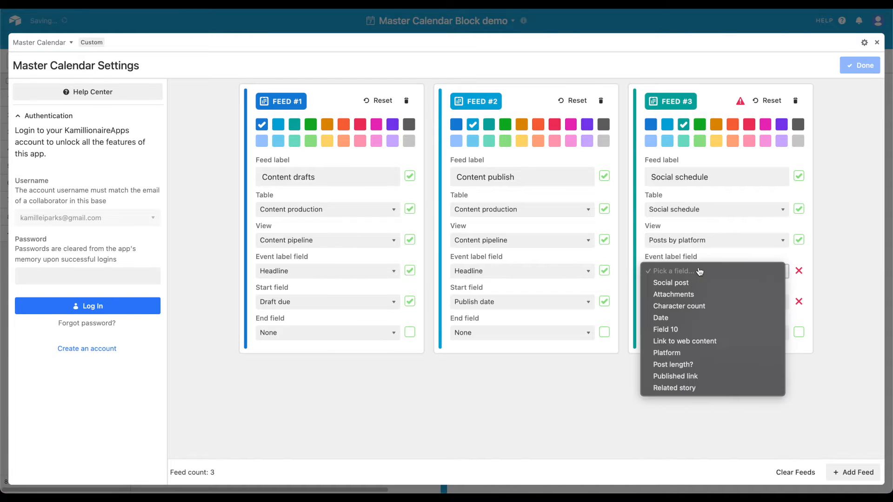
left_click(697, 282)
left_click(695, 301)
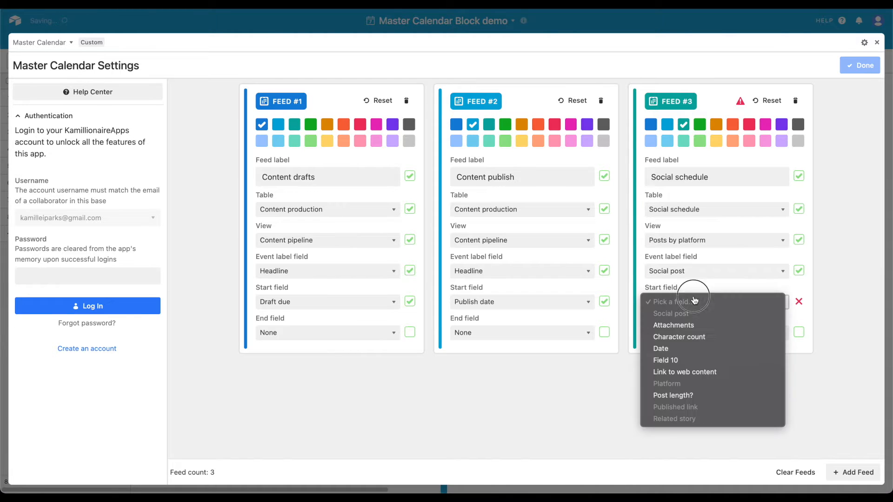
left_click(681, 348)
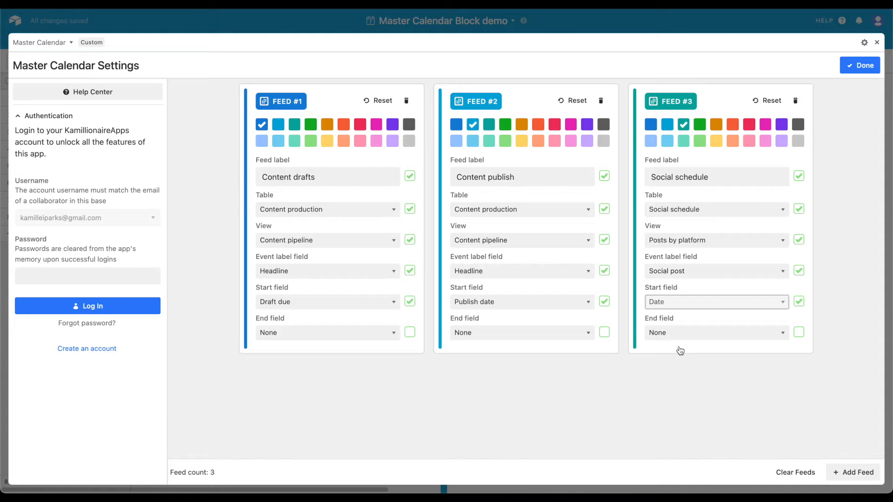
Step: Finish the settings and expand the calendar's sidebar to list all feeds
left_click(859, 68)
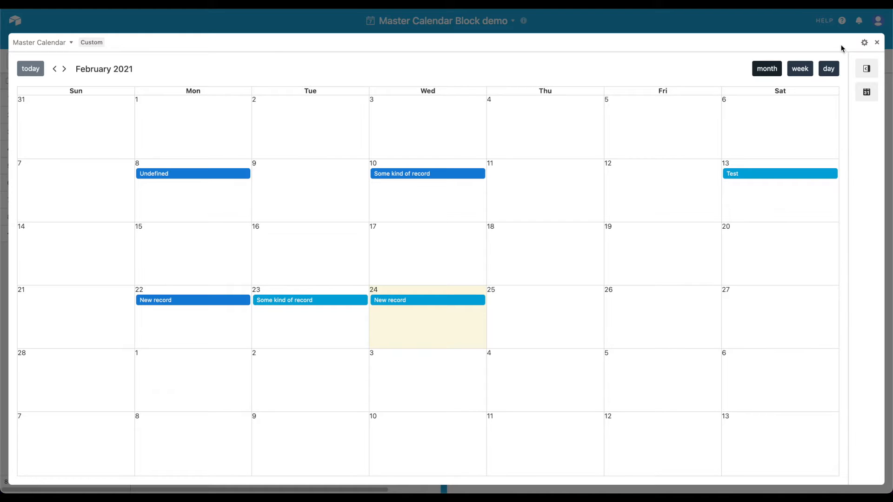
left_click(867, 69)
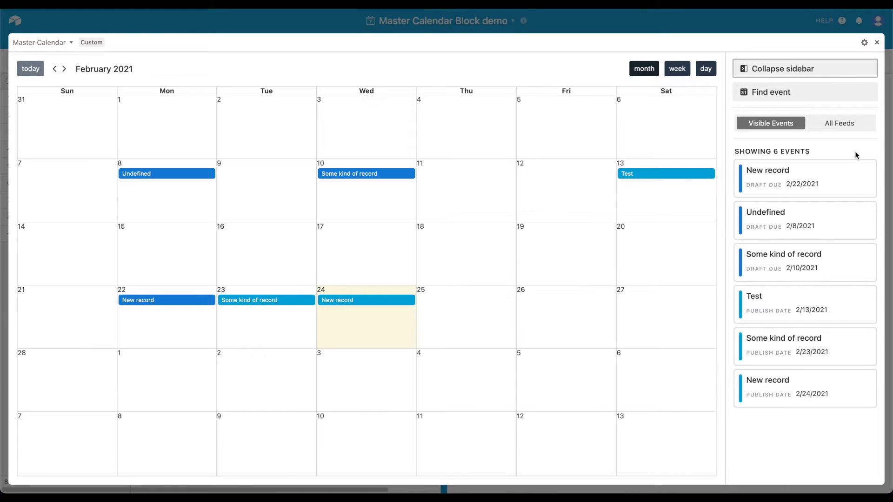
left_click(842, 125)
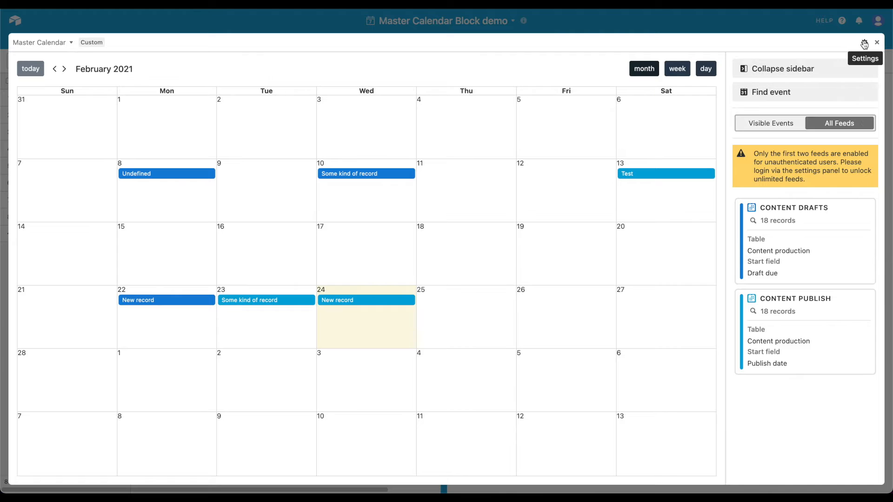
Step: Reopen the calendar settings, log in to the KamillionaireApps account with the account password, and return to the calendar
left_click(865, 44)
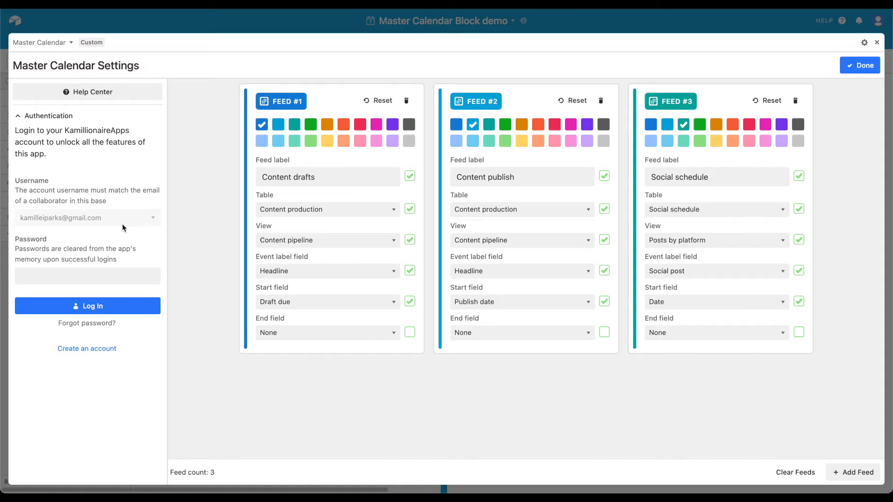
left_click(102, 278)
type("********")
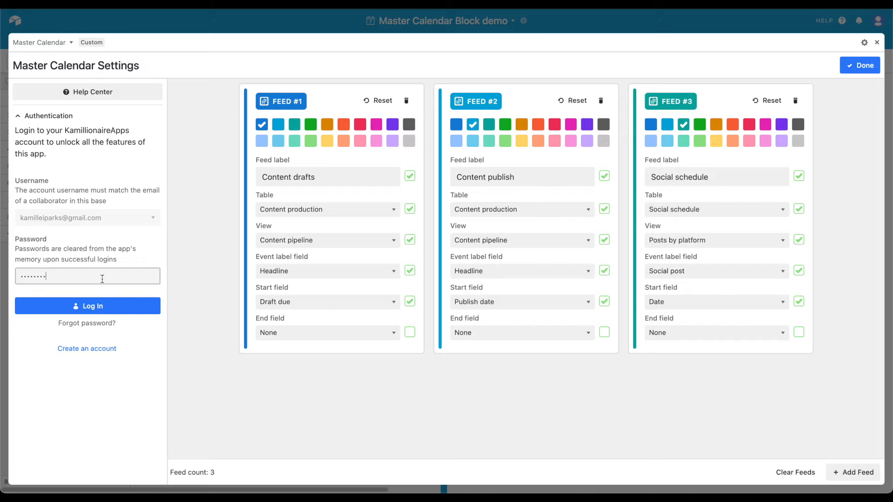
left_click(115, 305)
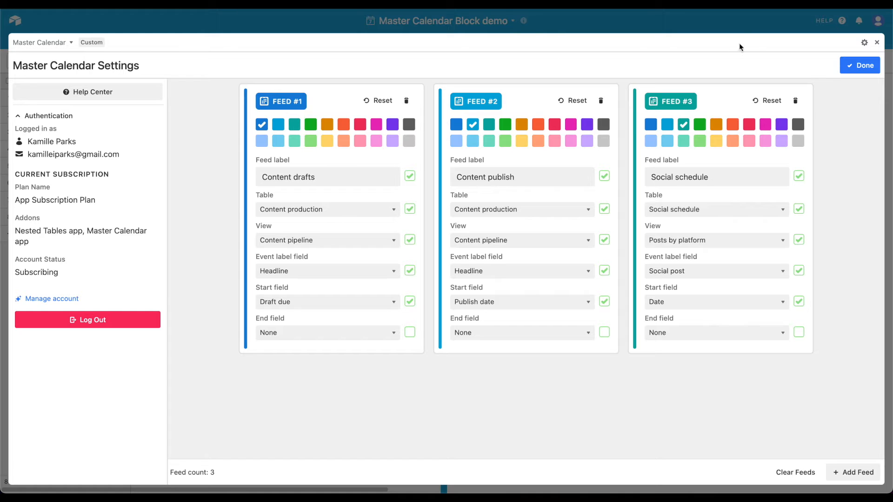
left_click(859, 66)
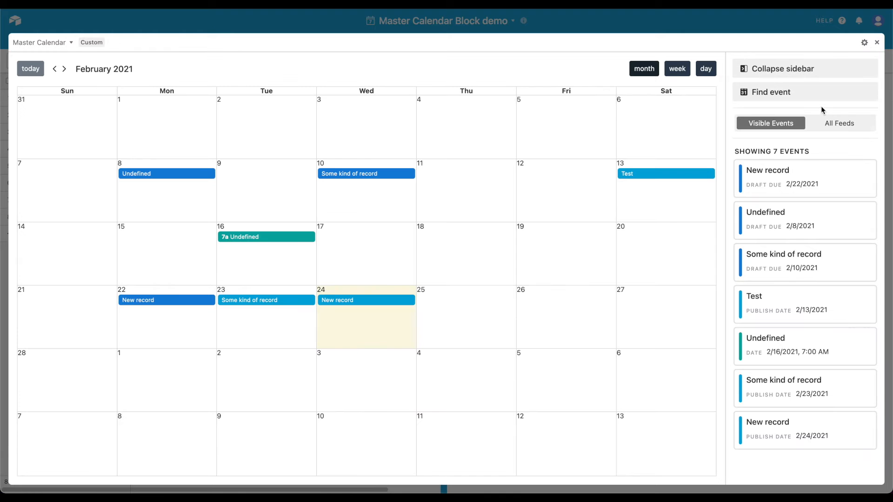
Step: List all feeds in the sidebar and move the "Some kind of record" draft event from February 10 to February 9
left_click(829, 123)
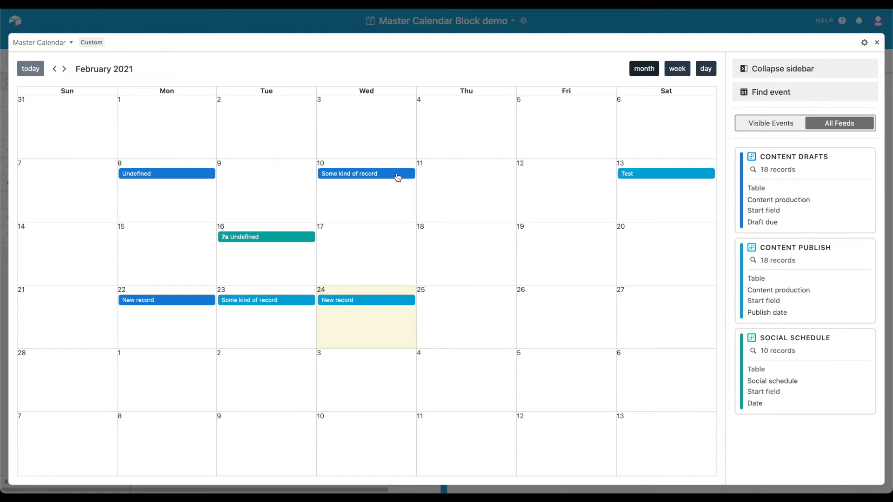
left_click_drag(398, 177, 301, 176)
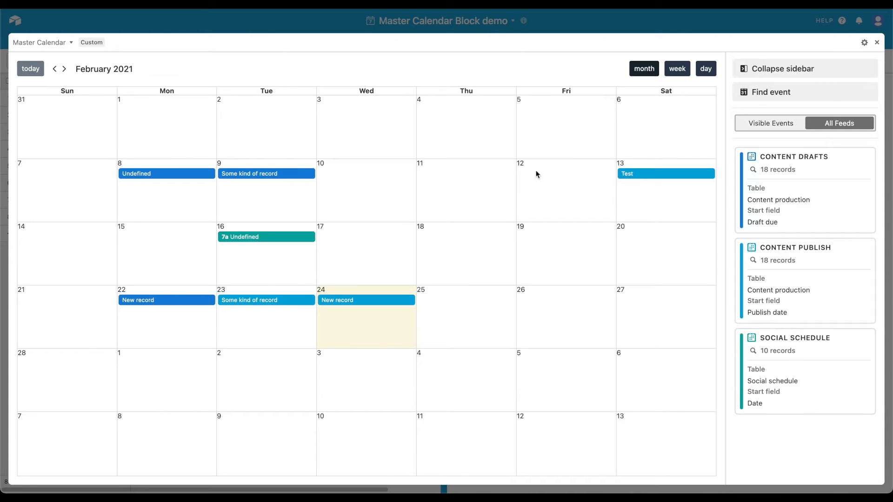
Step: Create a new record in the Content publish feed with publish date 02/17/2021, review its fields, and close the record
left_click(373, 248)
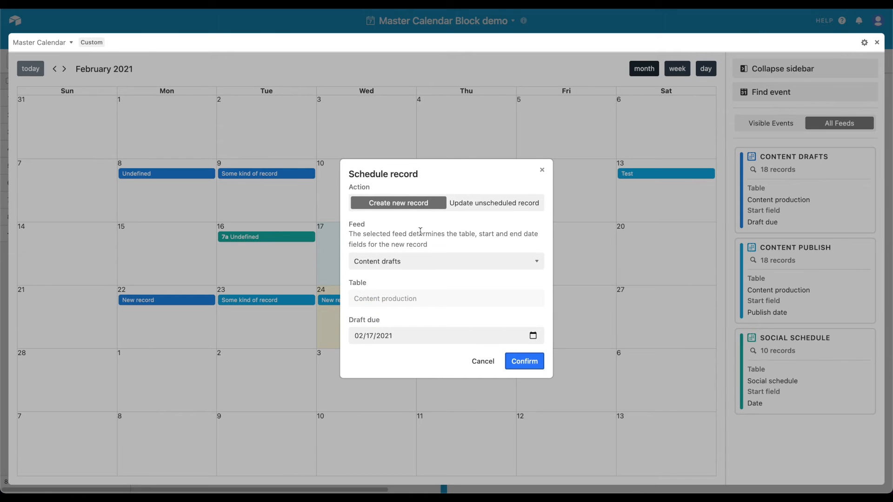
left_click(411, 261)
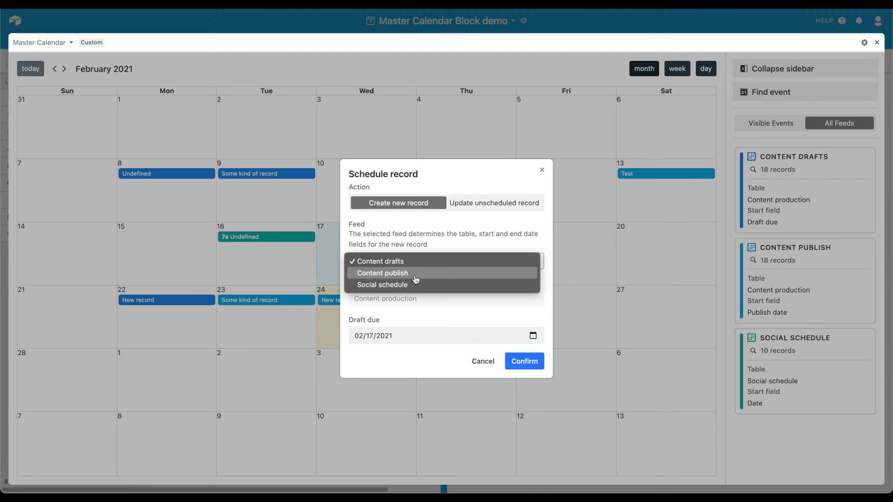
left_click(387, 277)
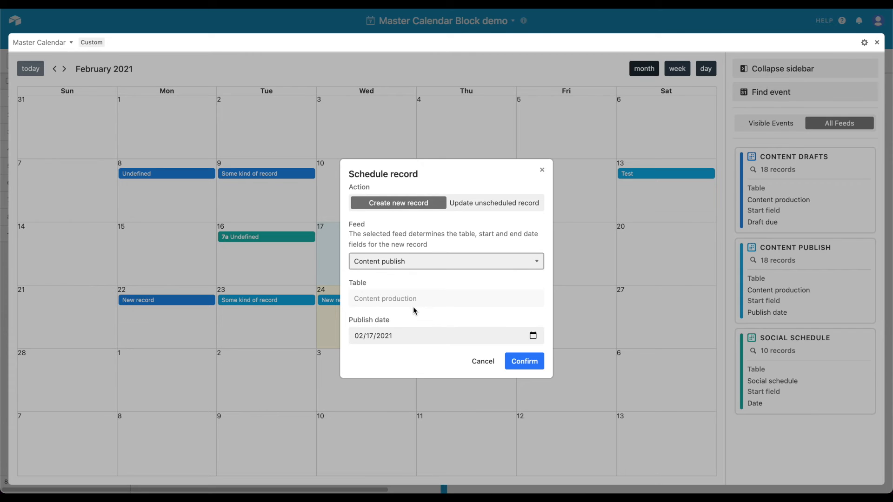
left_click_drag(416, 305, 353, 305)
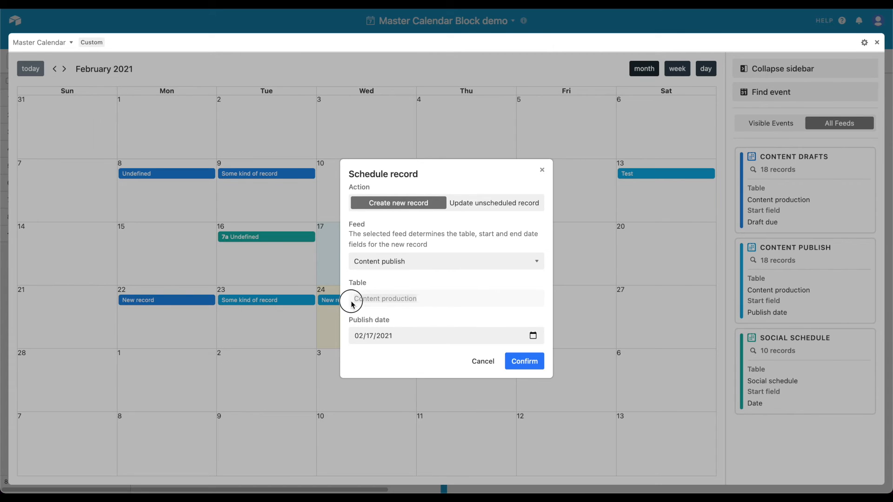
left_click_drag(420, 317, 351, 322)
left_click(423, 318)
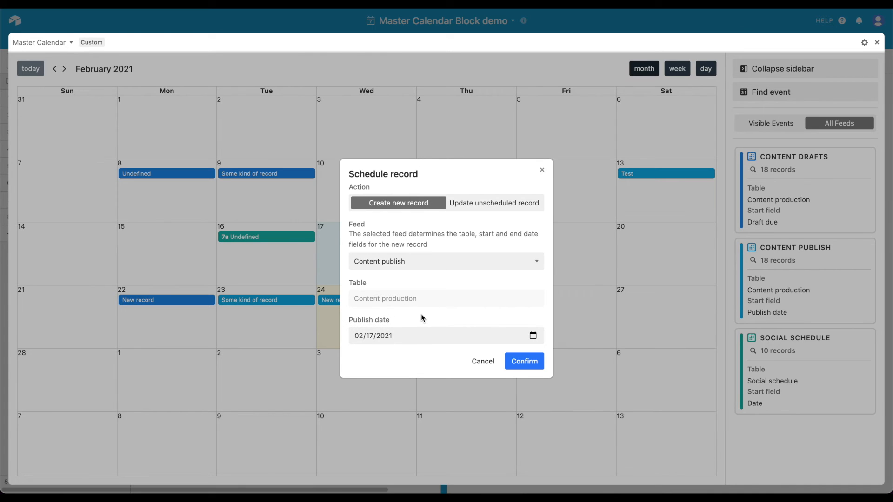
left_click(525, 366)
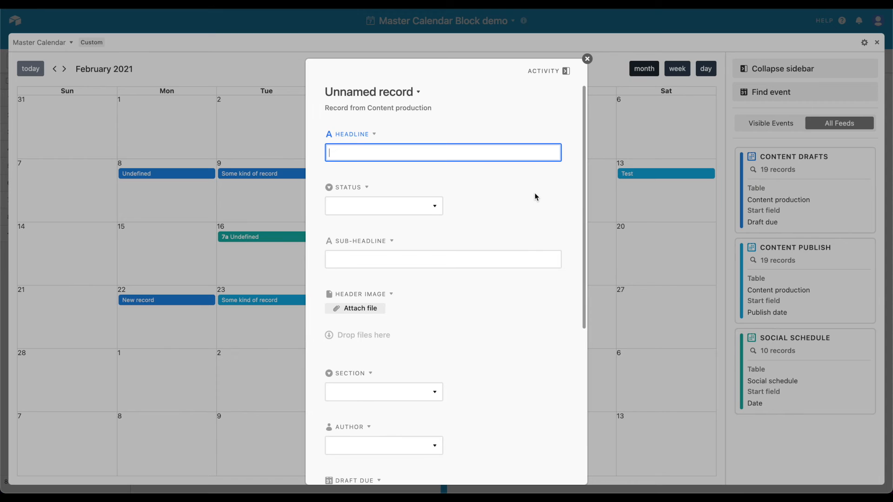
scroll(534, 193, "down", 5)
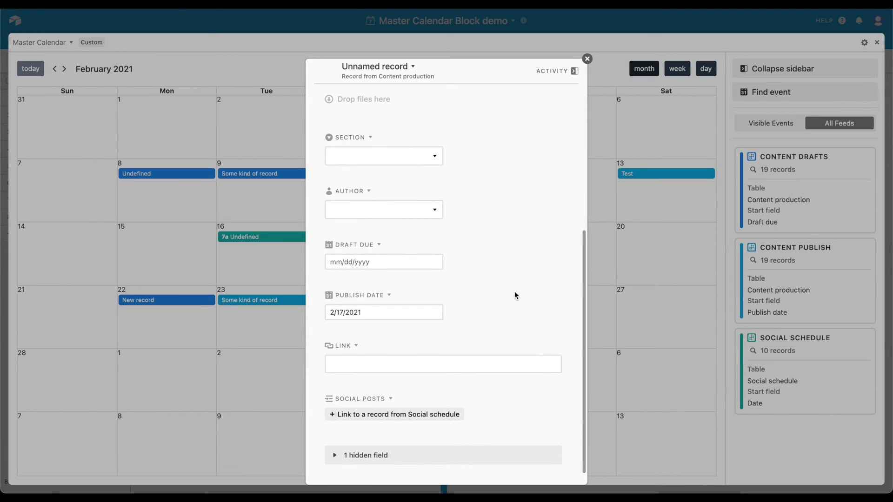
left_click(587, 59)
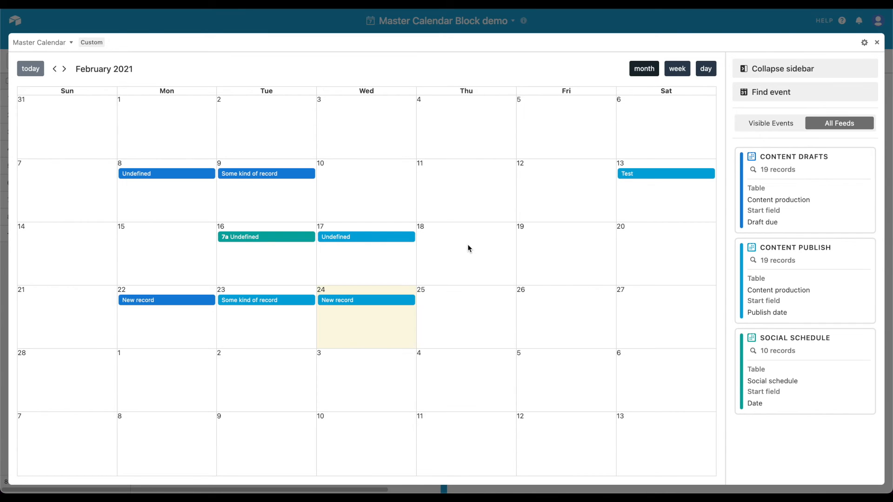
Step: Schedule the existing unscheduled Test record from the Content drafts feed with draft due date 02/18/2021
left_click(467, 245)
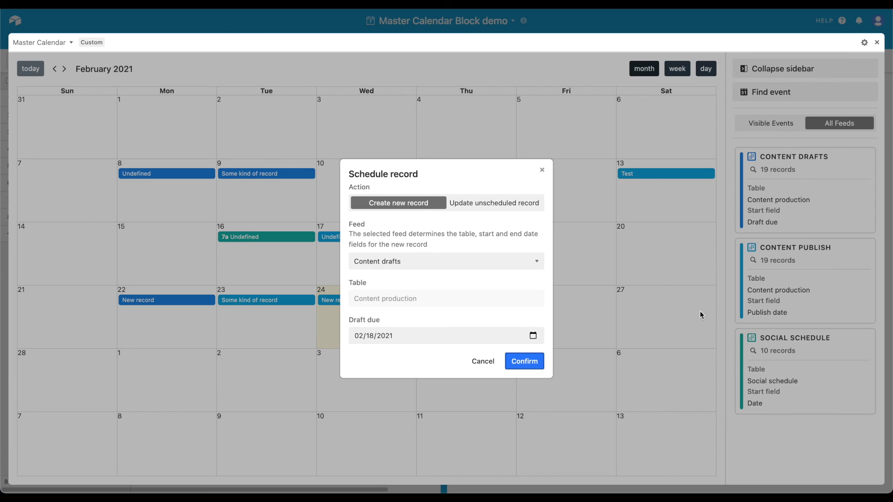
left_click(496, 206)
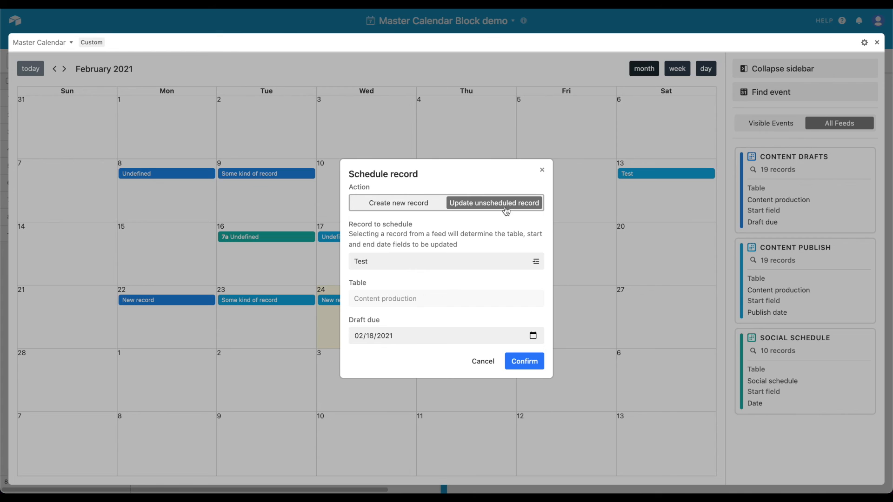
left_click(537, 262)
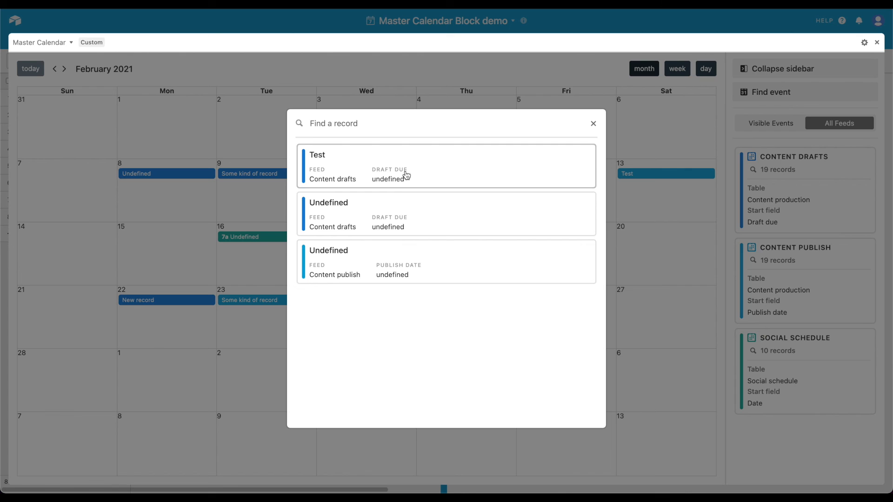
left_click(392, 160)
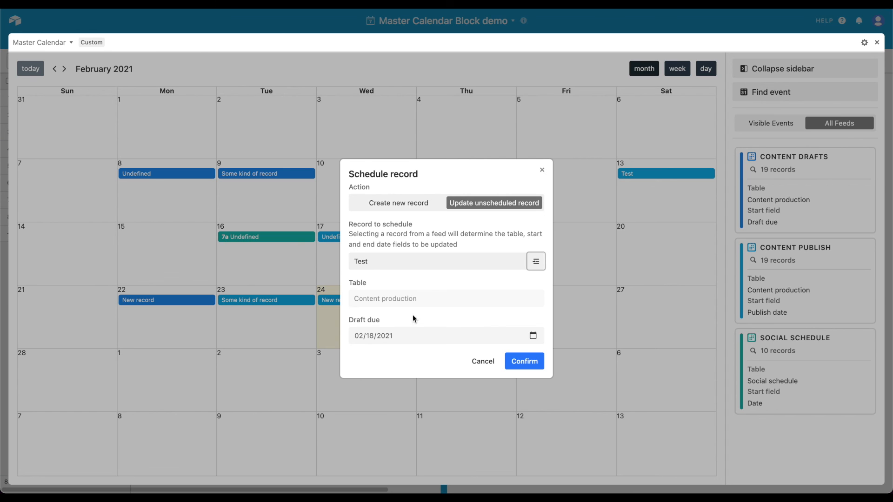
left_click(533, 365)
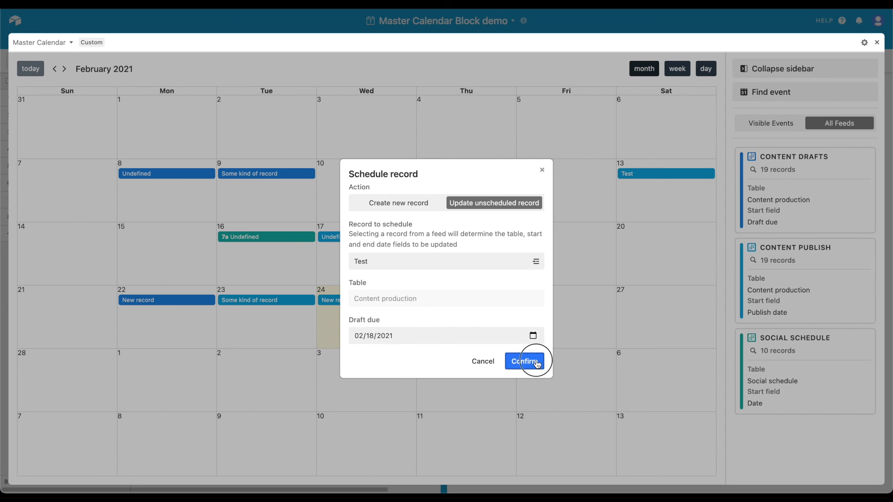